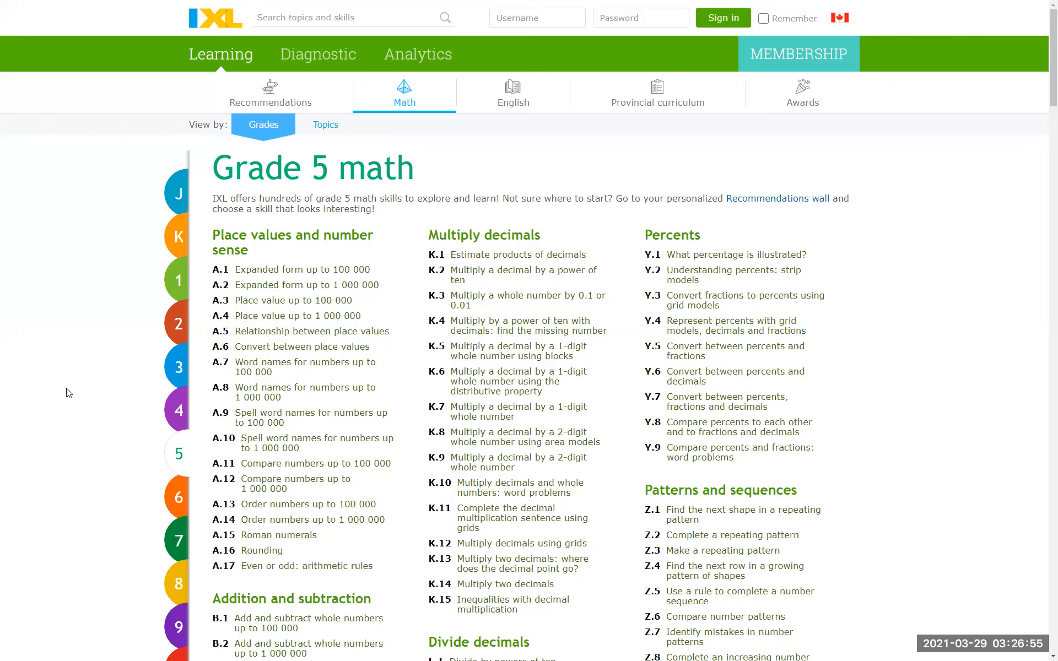
{"action": "scroll", "coordinate": [68, 393], "scroll_direction": "down", "scroll_amount": 3}
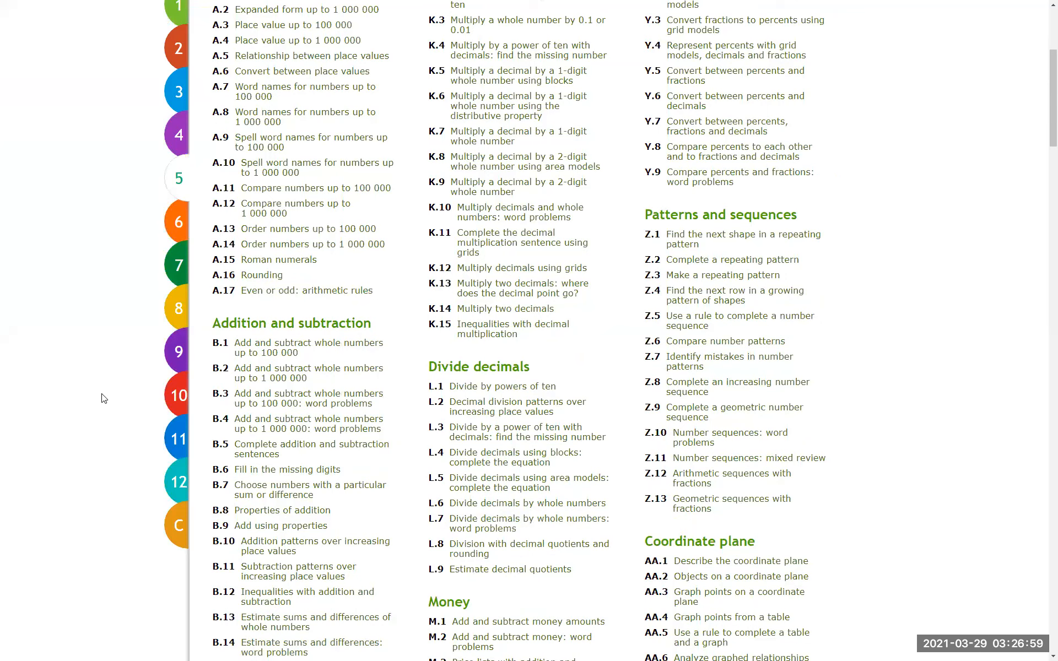
{"action": "scroll", "coordinate": [432, 403], "scroll_direction": "down", "scroll_amount": 5}
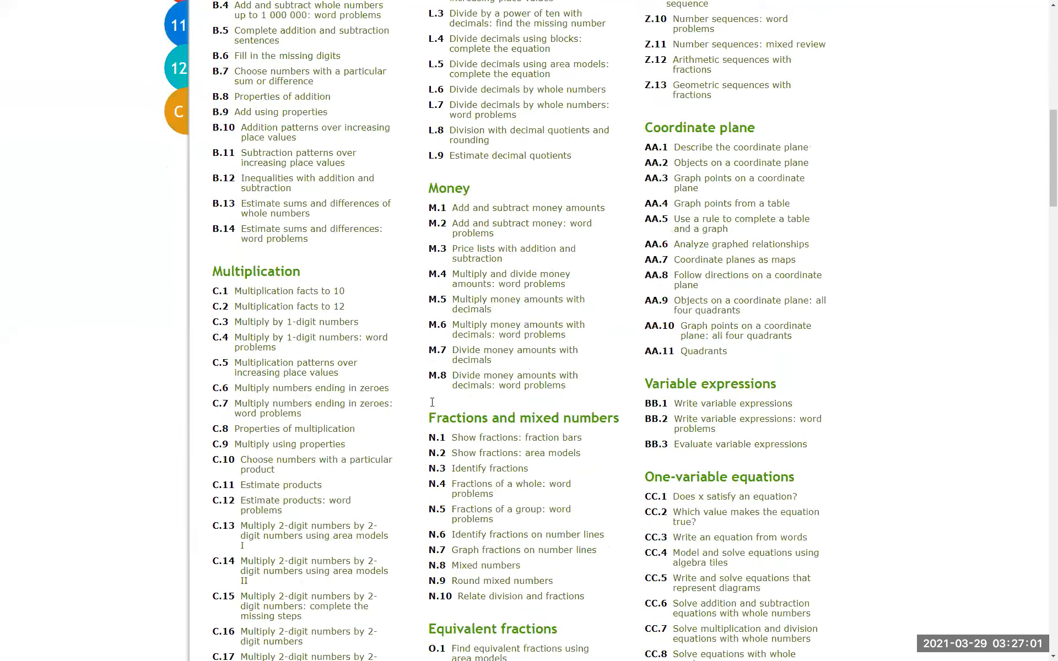
{"action": "scroll", "coordinate": [431, 402], "scroll_direction": "down", "scroll_amount": 3}
{"action": "scroll", "coordinate": [432, 403], "scroll_direction": "down", "scroll_amount": 3}
{"action": "scroll", "coordinate": [432, 402], "scroll_direction": "down", "scroll_amount": 5}
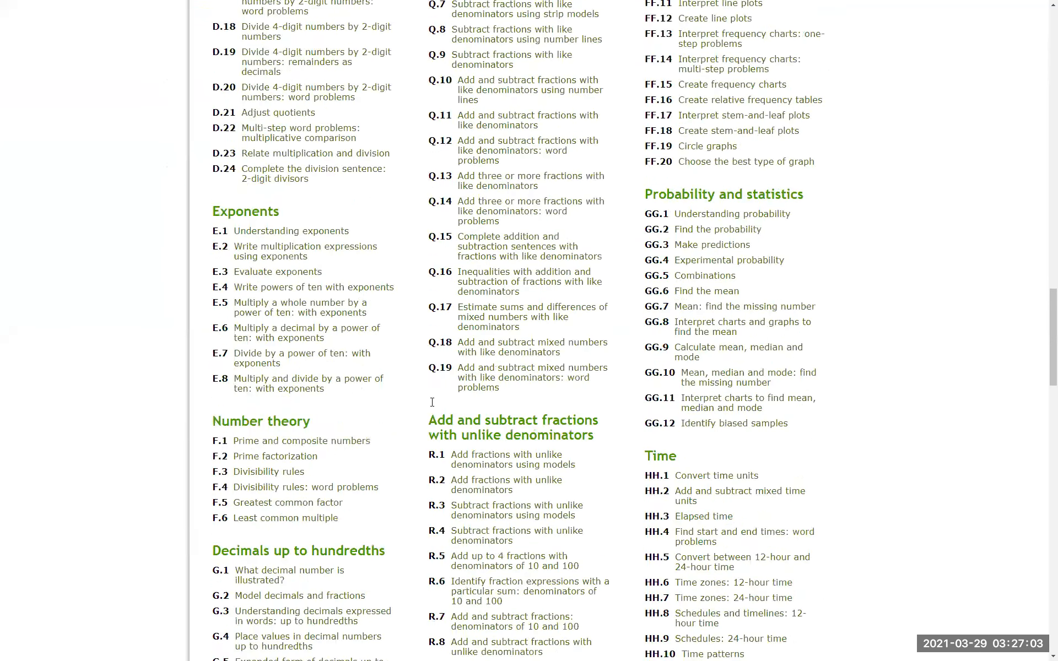
{"action": "scroll", "coordinate": [432, 402], "scroll_direction": "down", "scroll_amount": 3}
{"action": "scroll", "coordinate": [431, 402], "scroll_direction": "down", "scroll_amount": 3}
{"action": "scroll", "coordinate": [431, 402], "scroll_direction": "down", "scroll_amount": 3}
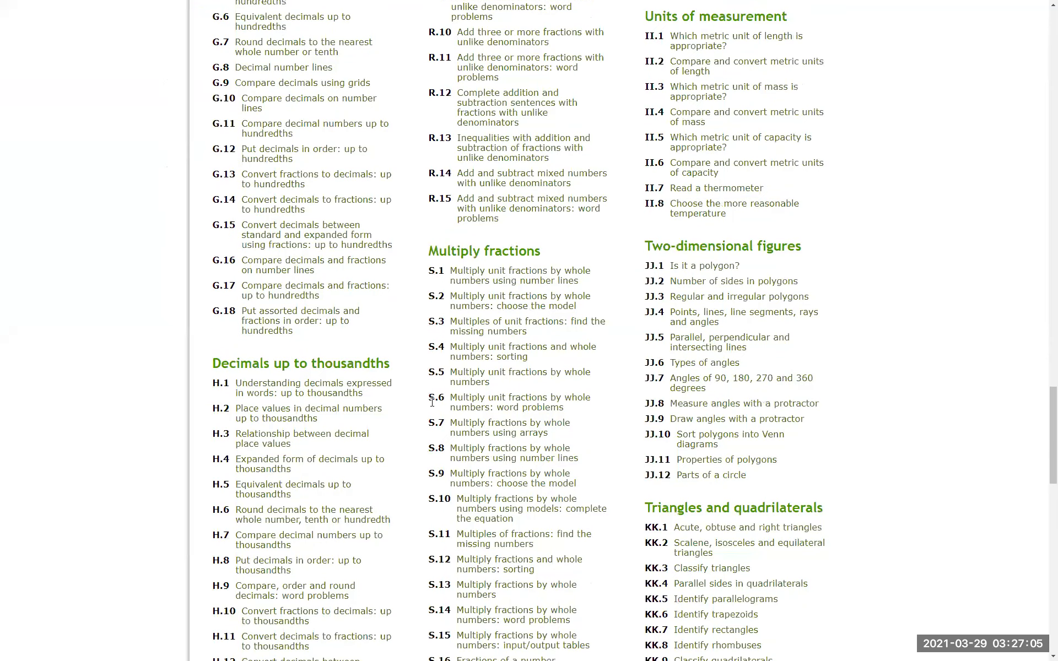
{"action": "scroll", "coordinate": [431, 402], "scroll_direction": "down", "scroll_amount": 5}
{"action": "scroll", "coordinate": [432, 402], "scroll_direction": "down", "scroll_amount": 3}
{"action": "scroll", "coordinate": [432, 403], "scroll_direction": "down", "scroll_amount": 3}
{"action": "scroll", "coordinate": [432, 402], "scroll_direction": "down", "scroll_amount": 3}
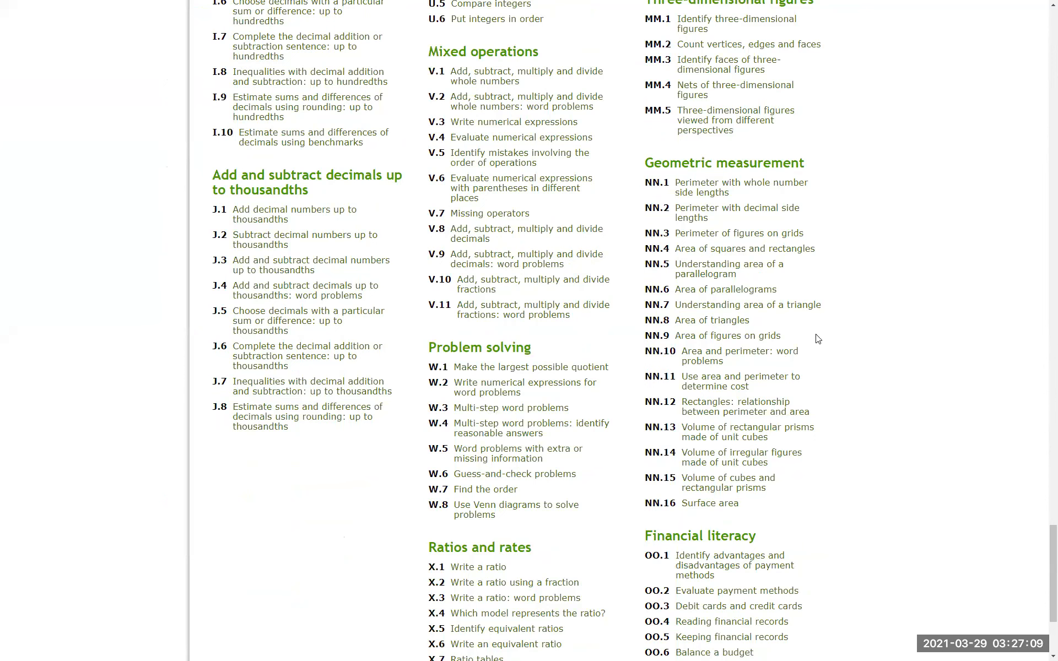
Highlight the NN.9 Area of figures on grids skill line in the Grade 5 list
{"action": "mouse_move", "coordinate": [727, 335]}
{"action": "double_click", "coordinate": [654, 335]}
{"action": "left_click_drag", "start_coordinate": [653, 336], "coordinate": [877, 367]}
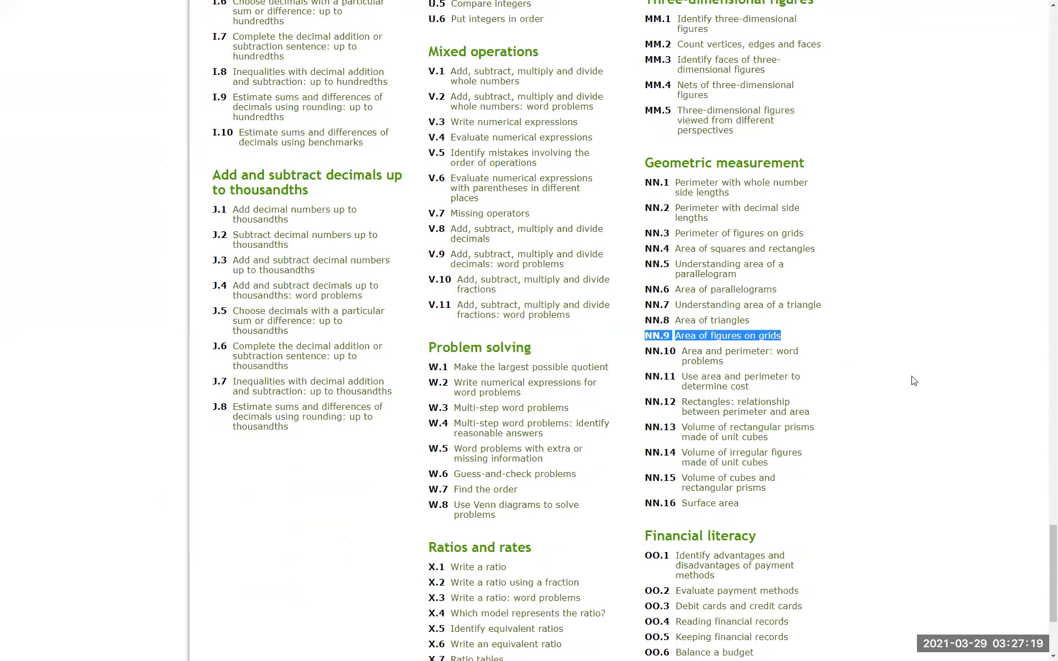
Open the NN.9 Area of figures on grids practice page
{"action": "left_click", "coordinate": [751, 337]}
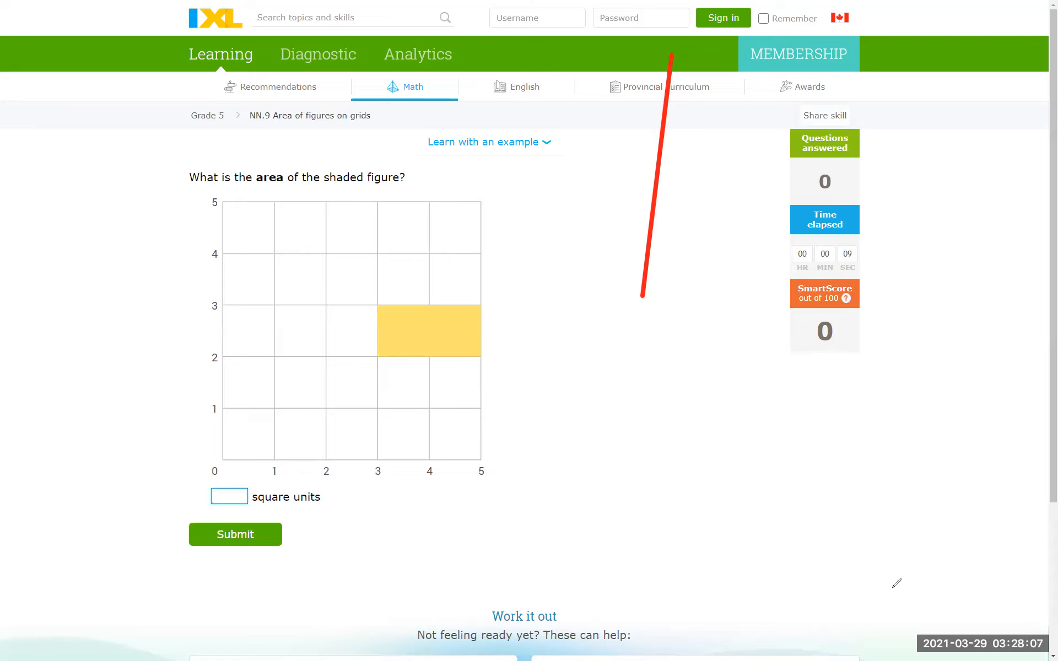
Count the shaded grid squares and answer 2 square units for the yellow rectangle
{"action": "key", "text": "e"}
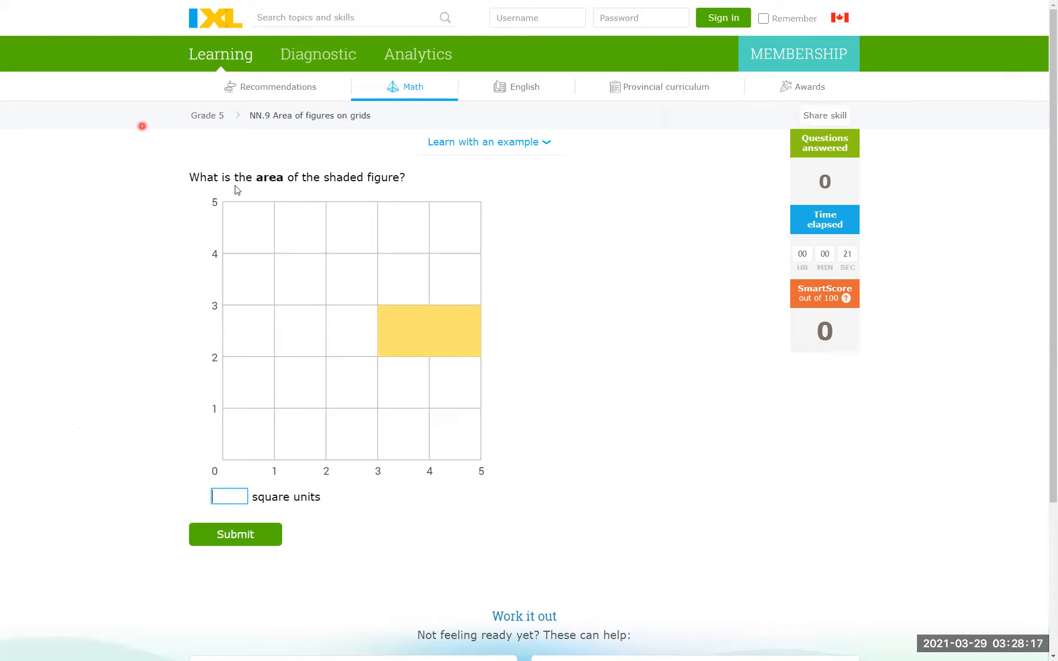
{"action": "left_click", "coordinate": [267, 200]}
{"action": "left_click", "coordinate": [385, 197]}
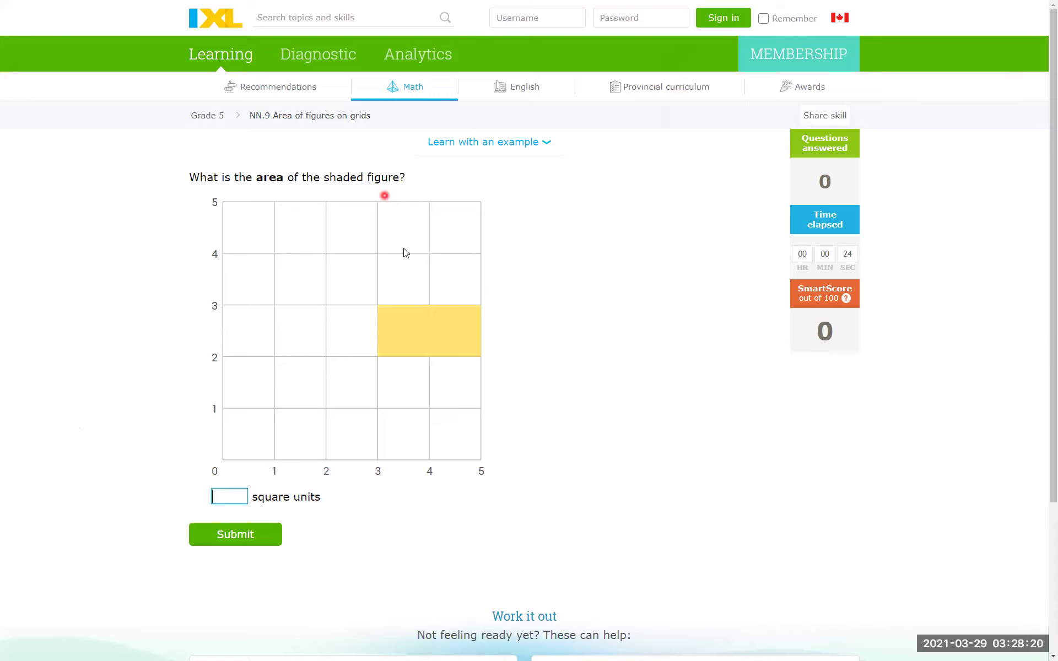
{"action": "left_click", "coordinate": [441, 413]}
{"action": "left_click", "coordinate": [448, 538]}
{"action": "left_click", "coordinate": [407, 294]}
{"action": "left_click", "coordinate": [461, 316]}
{"action": "left_click", "coordinate": [380, 382]}
{"action": "left_click", "coordinate": [458, 468]}
{"action": "left_click", "coordinate": [397, 372]}
{"action": "left_click", "coordinate": [452, 374]}
{"action": "left_click", "coordinate": [380, 366]}
{"action": "left_click", "coordinate": [427, 350]}
{"action": "left_click", "coordinate": [327, 460]}
{"action": "left_click", "coordinate": [234, 495]}
{"action": "type", "text": "2"}
{"action": "key", "text": "Return"}
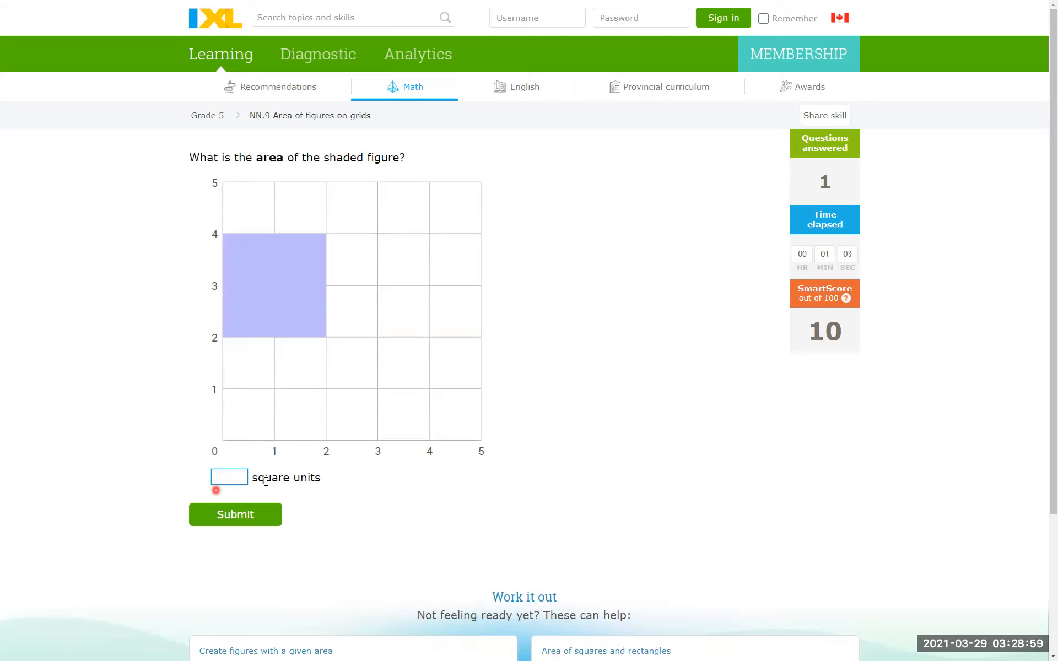
{"action": "type", "text": "4"}
Submit 4 square units as the area of the purple square
{"action": "left_click", "coordinate": [135, 519]}
{"action": "key", "text": "Return"}
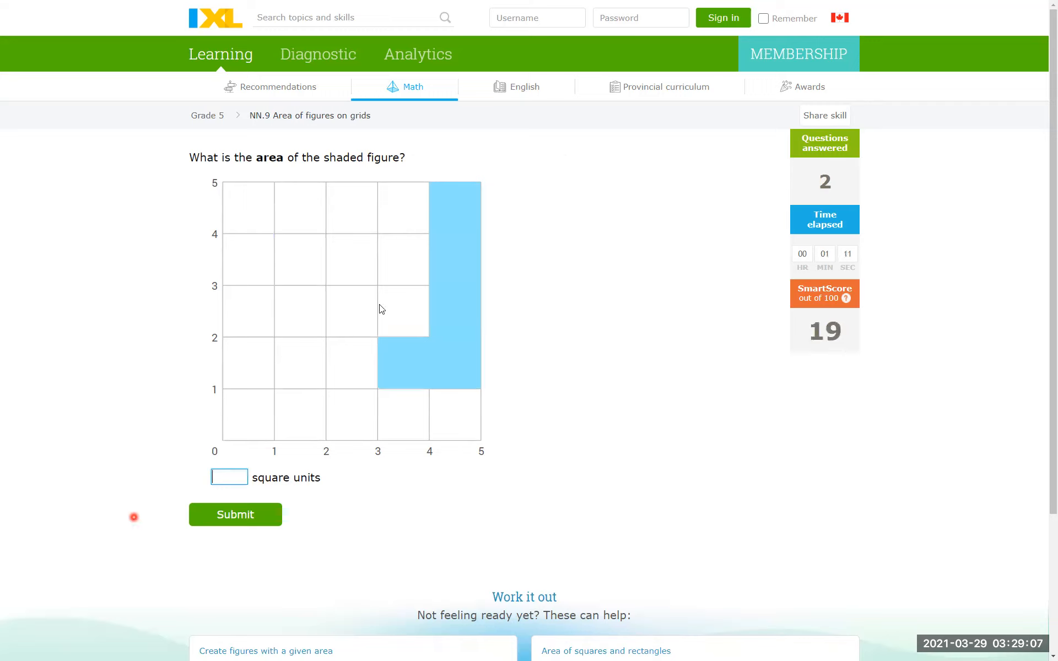
Count the squares and submit 5 square units for the blue L-shaped figure
{"action": "left_click", "coordinate": [526, 271]}
{"action": "left_click", "coordinate": [415, 365]}
{"action": "left_click", "coordinate": [401, 370]}
{"action": "left_click", "coordinate": [460, 368]}
{"action": "left_click", "coordinate": [468, 202]}
{"action": "left_click", "coordinate": [319, 465]}
{"action": "type", "text": "5"}
{"action": "left_click", "coordinate": [319, 465]}
{"action": "key", "text": "Return"}
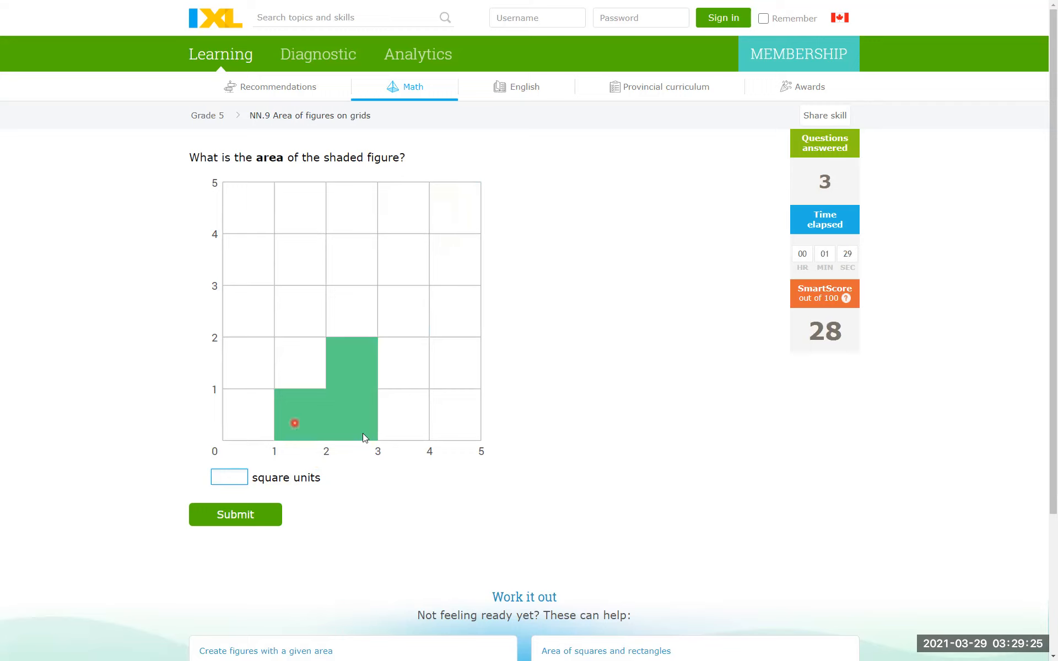
Submit 3 square units as the area of the green L-shaped figure
{"action": "left_click", "coordinate": [285, 451]}
{"action": "type", "text": "3"}
{"action": "left_click", "coordinate": [285, 452]}
{"action": "key", "text": "Return"}
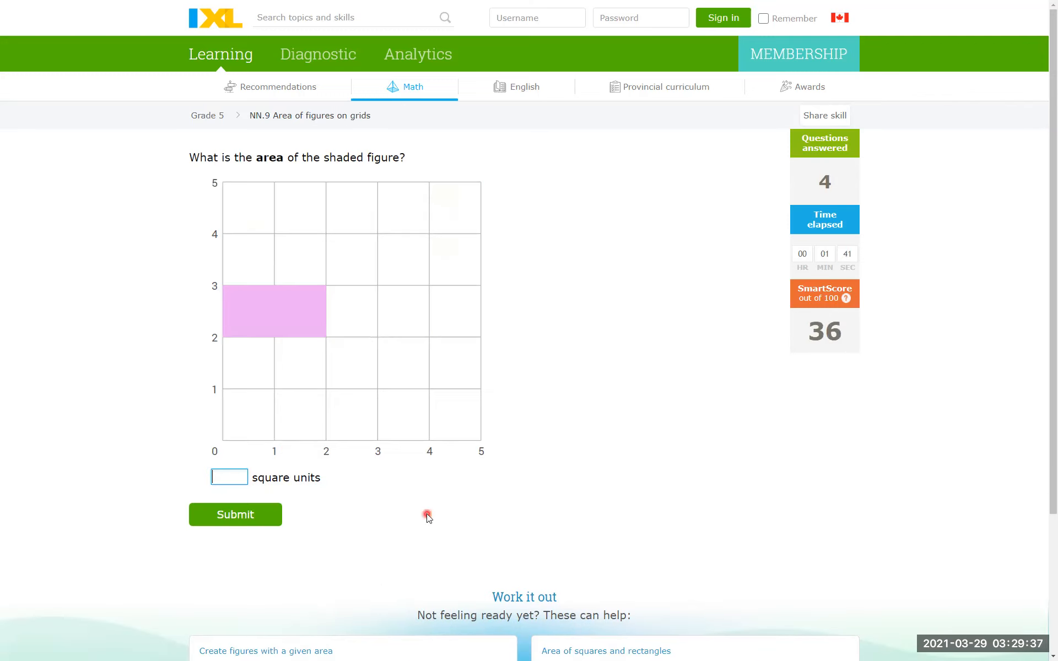
{"action": "type", "text": "2"}
Submit 2 for the pink rectangle, then enter 4 square units for the blue square
{"action": "left_click", "coordinate": [427, 516]}
{"action": "key", "text": "Return"}
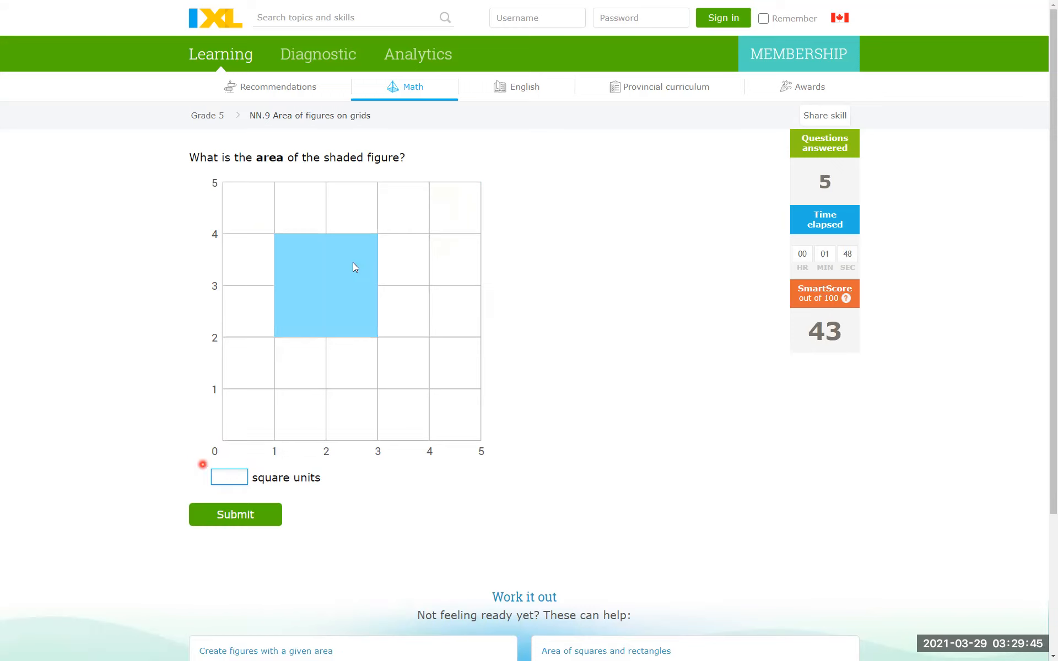
{"action": "left_click", "coordinate": [284, 295]}
{"action": "left_click", "coordinate": [355, 328]}
{"action": "left_click", "coordinate": [277, 471]}
{"action": "left_click", "coordinate": [292, 485]}
{"action": "type", "text": "4"}
{"action": "left_click", "coordinate": [292, 485]}
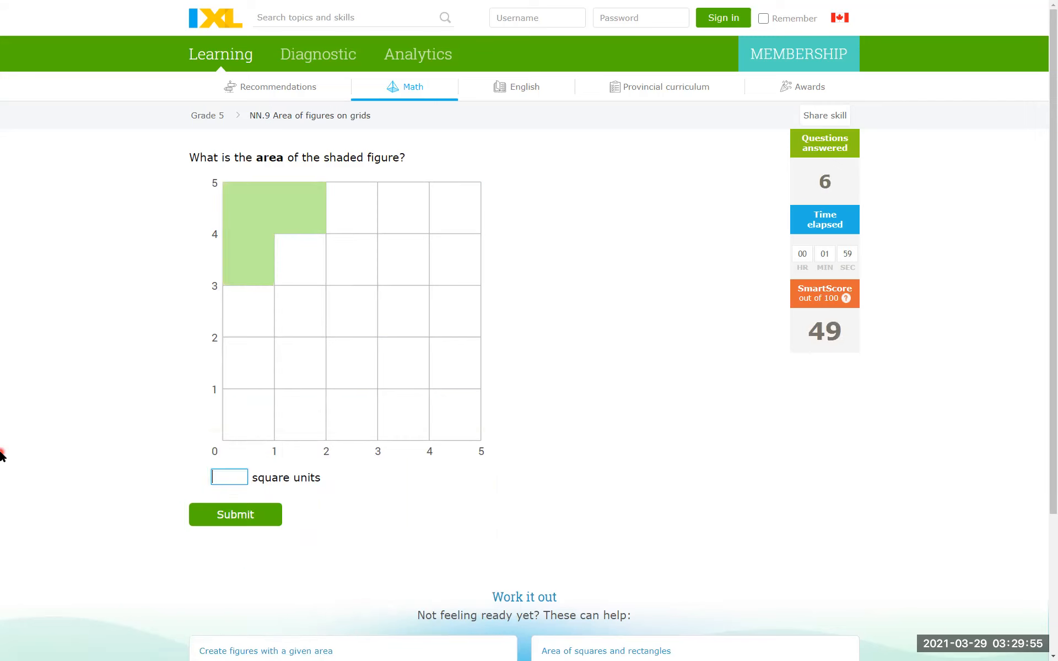
Submit 3 for the green L-shape and 6 square units for the orange rectangle
{"action": "left_click", "coordinate": [54, 384]}
{"action": "left_click", "coordinate": [309, 221]}
{"action": "left_click", "coordinate": [224, 267]}
{"action": "type", "text": "3"}
{"action": "left_click", "coordinate": [2, 407]}
{"action": "key", "text": "Return"}
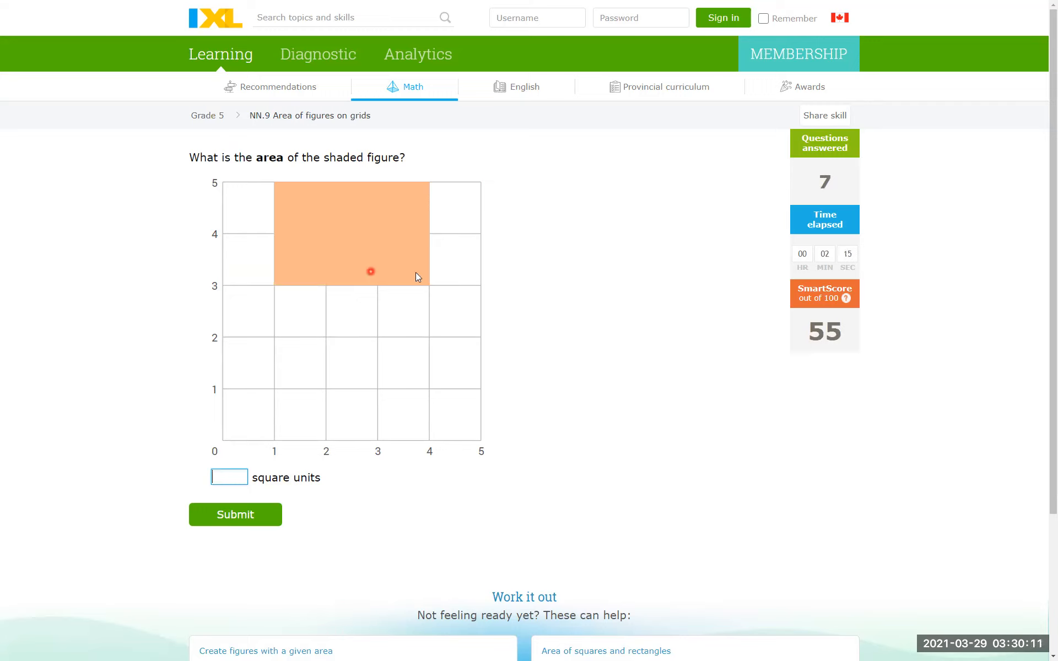
{"action": "type", "text": "6"}
{"action": "left_click", "coordinate": [525, 431]}
{"action": "key", "text": "Return"}
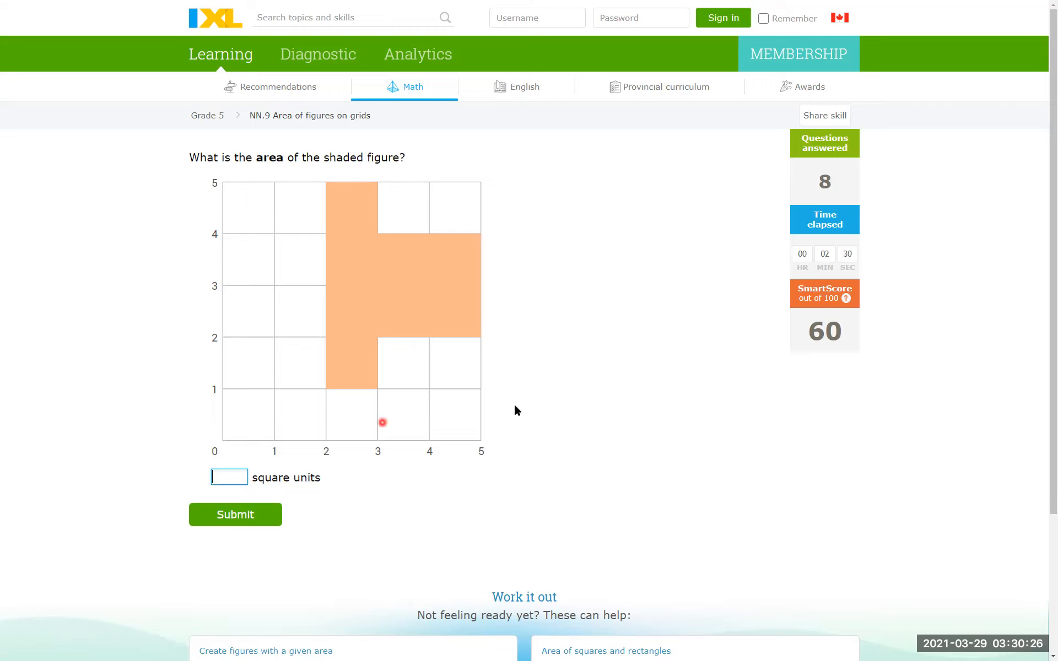
{"action": "type", "text": "8"}
Submit 8 for the orange figure and enter 5 for the yellow figure
{"action": "left_click", "coordinate": [514, 404]}
{"action": "key", "text": "Return"}
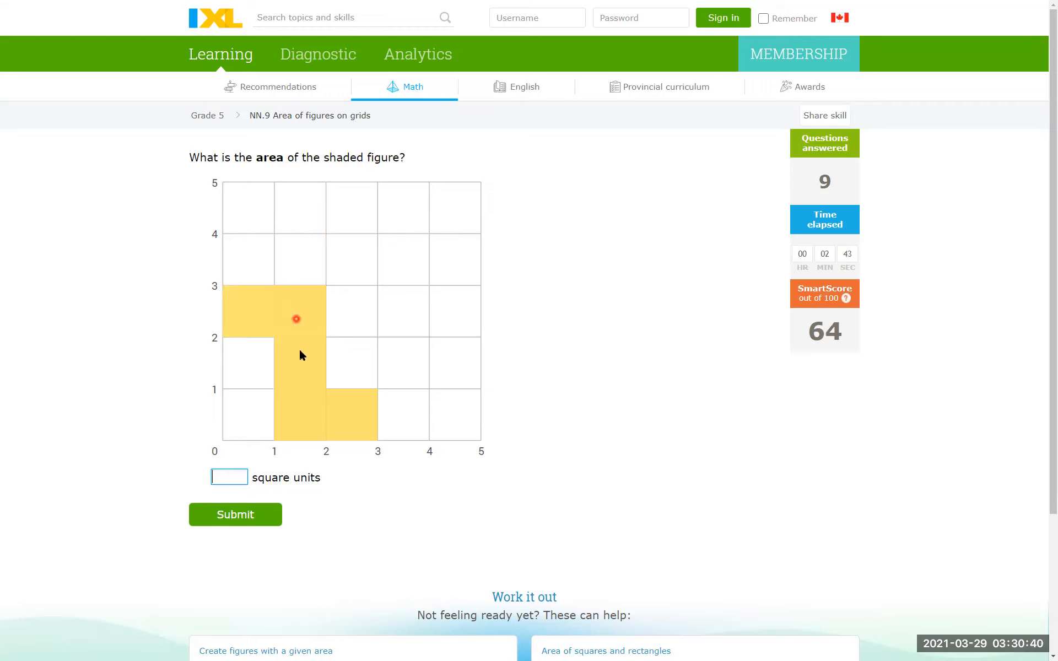
{"action": "left_click", "coordinate": [294, 404]}
{"action": "left_click", "coordinate": [370, 430]}
{"action": "type", "text": "5"}
{"action": "key", "text": "Tab"}
Submit 5 for the yellow figure and close the 'Daily practice limit reached' dialog
{"action": "key", "text": "Return"}
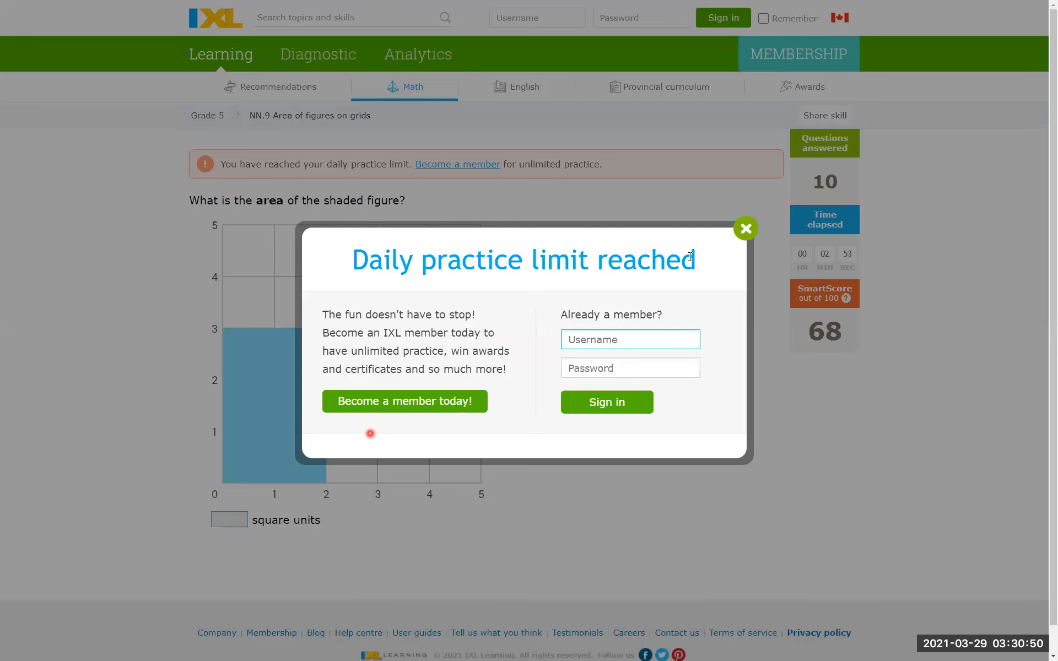
{"action": "left_click", "coordinate": [745, 228]}
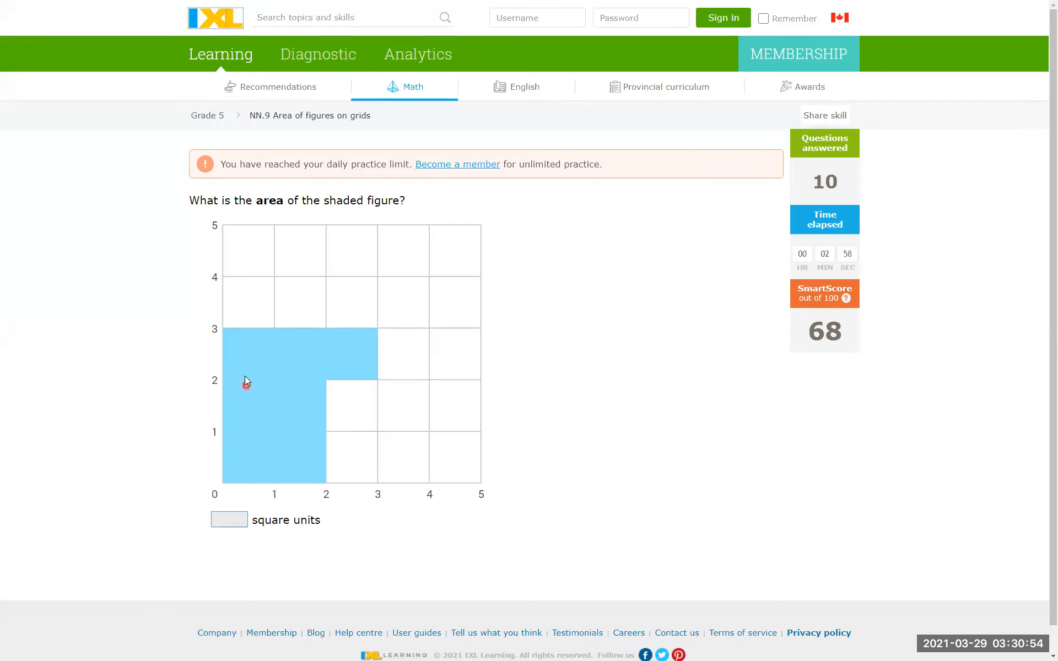
{"action": "left_click", "coordinate": [245, 364]}
{"action": "left_click", "coordinate": [314, 340]}
{"action": "left_click", "coordinate": [305, 487]}
{"action": "left_click", "coordinate": [363, 344]}
{"action": "left_click", "coordinate": [233, 404]}
{"action": "left_click", "coordinate": [75, 482]}
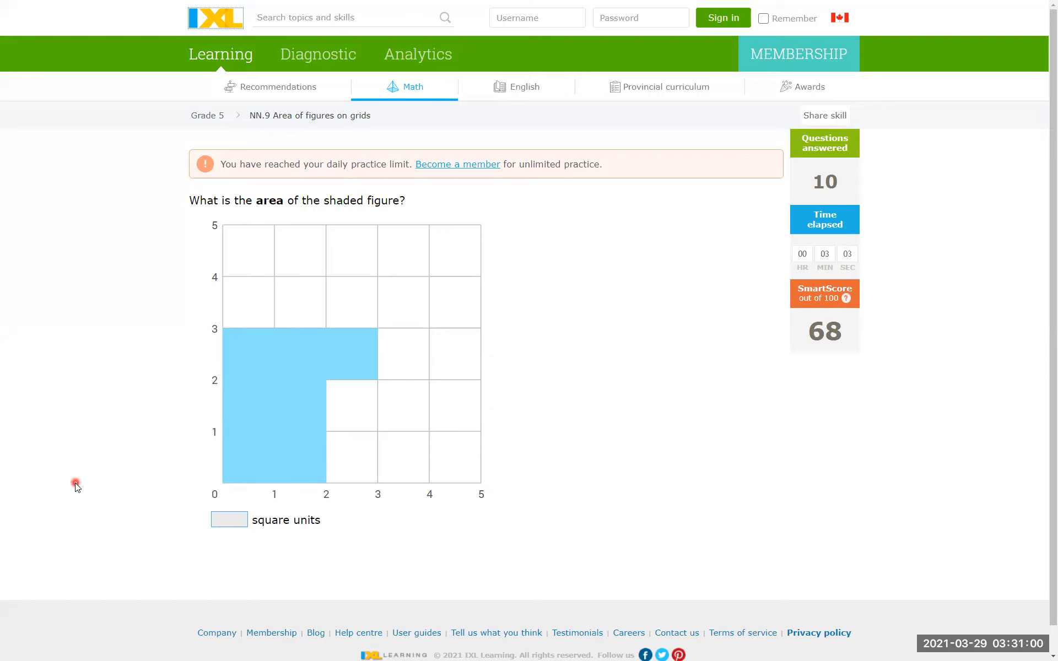